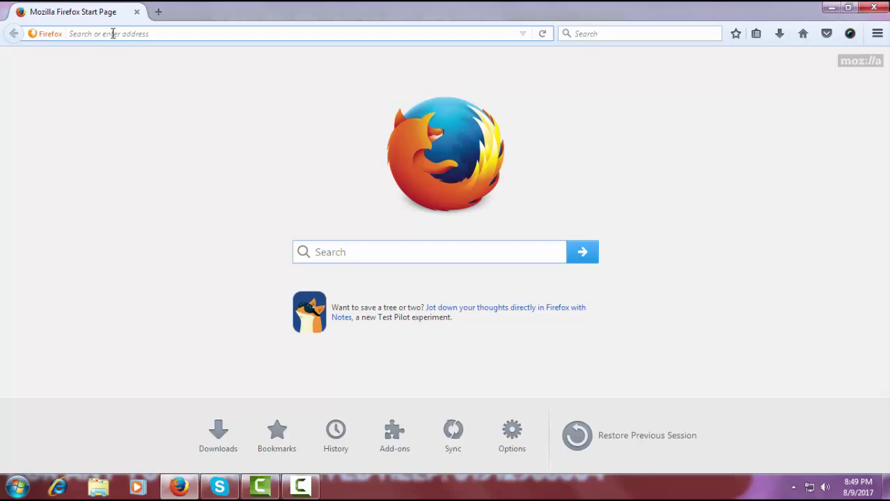
text(youtube.com/)
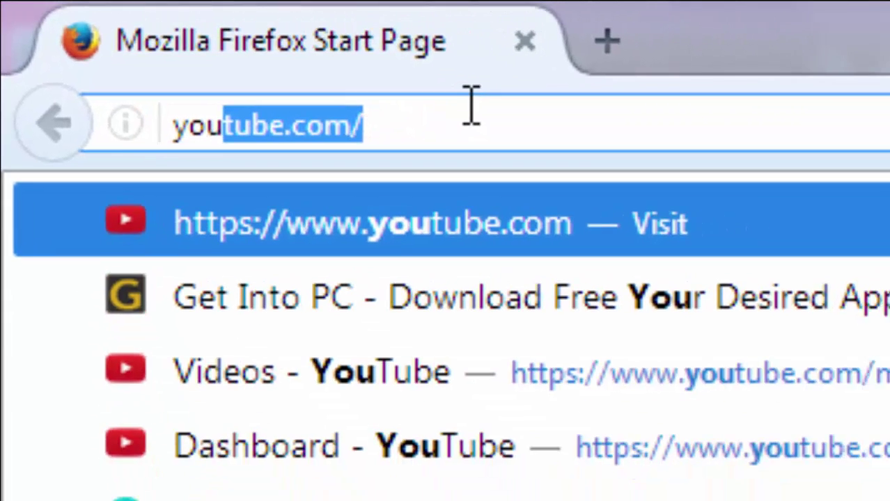
Step: Go to youtube.com from the address bar
key(Return)
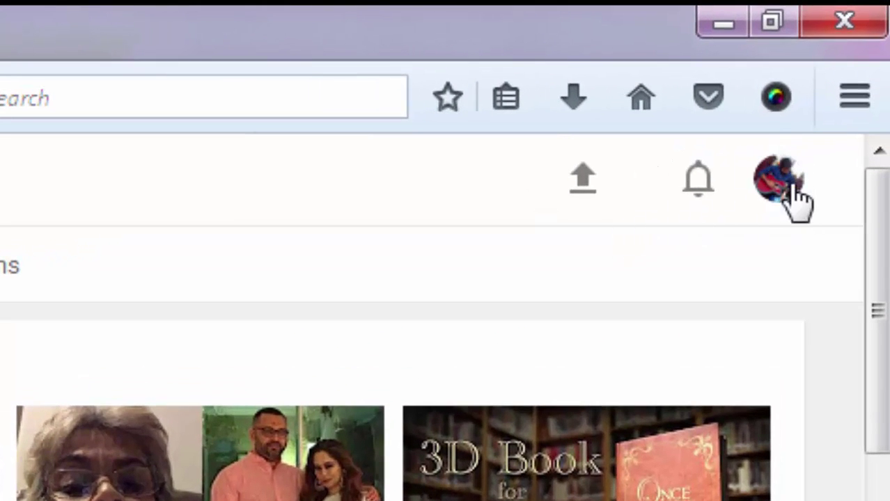
Step: Navigate from the avatar menu to Creator Studio's Channel > Branding page
click(781, 183)
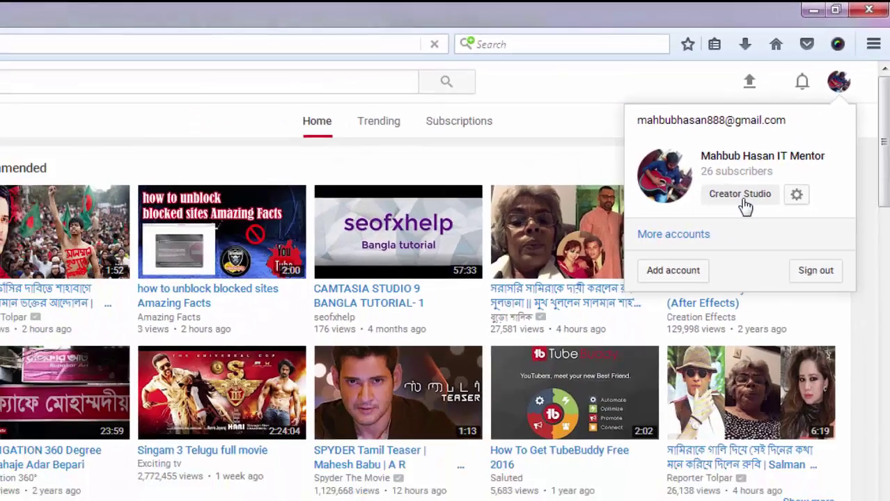
click(780, 155)
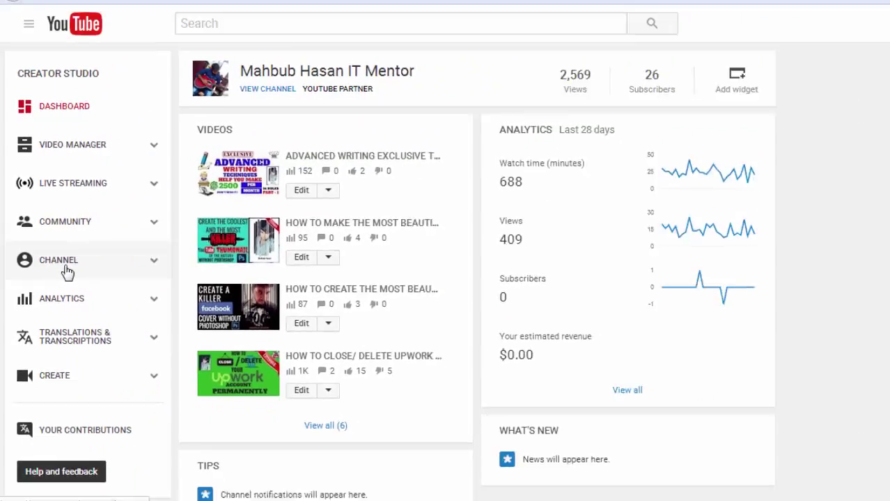
click(108, 271)
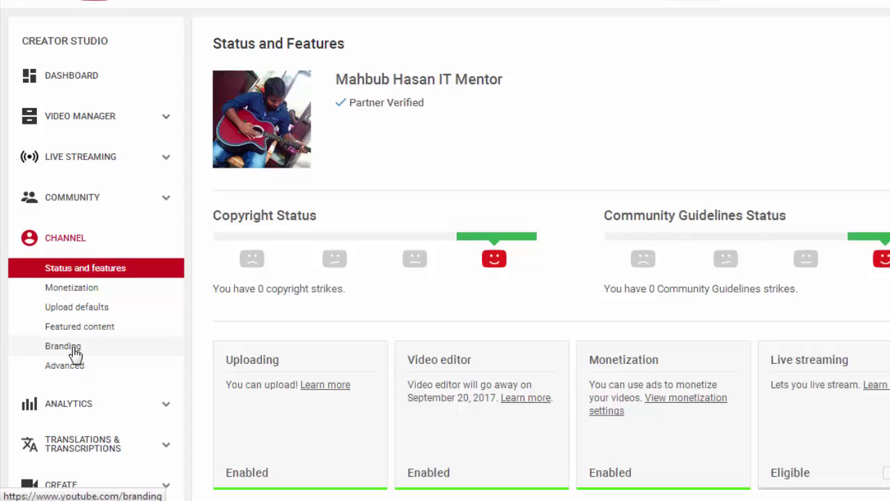
click(59, 354)
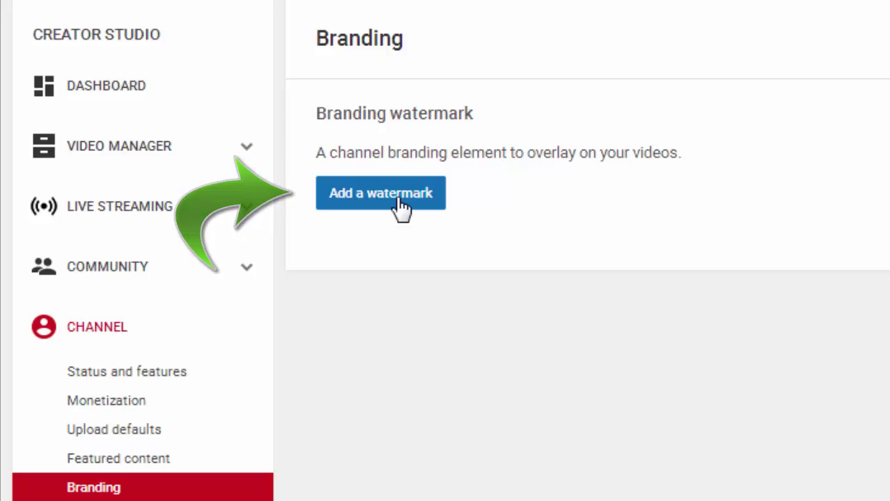
Step: Start a watermark upload and choose the photo my.jpg as its file
click(365, 204)
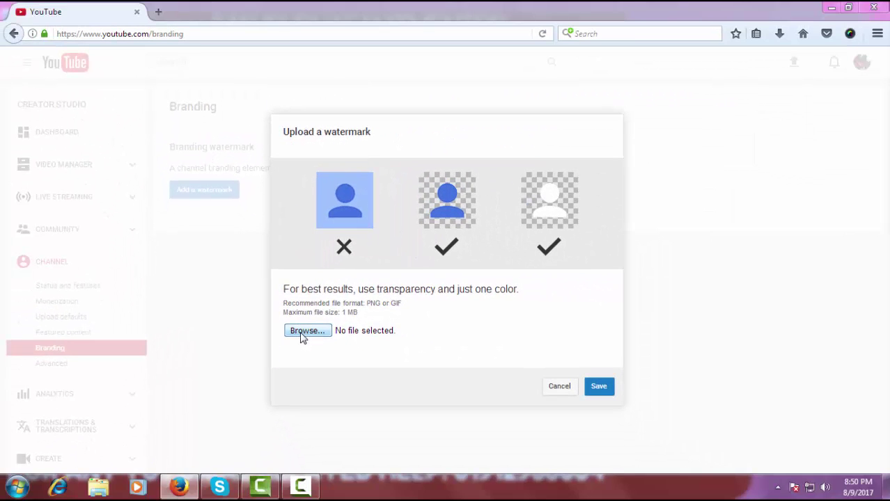
click(303, 337)
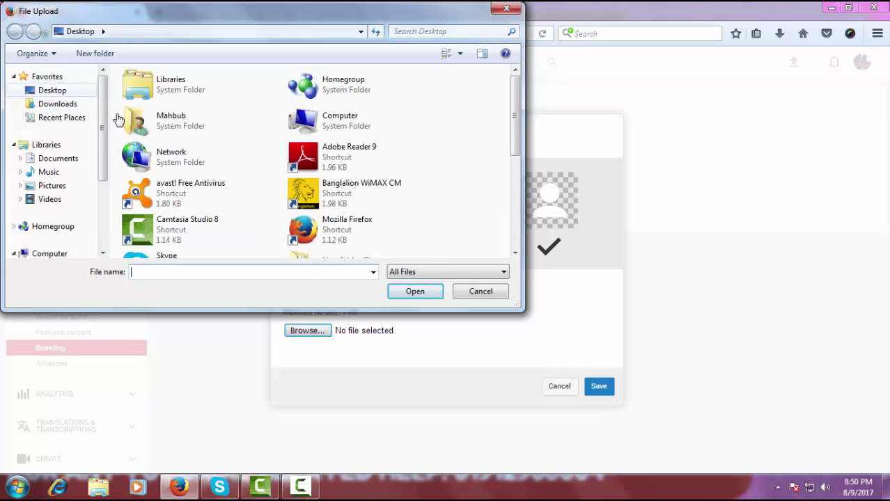
drag(514, 119, 514, 237)
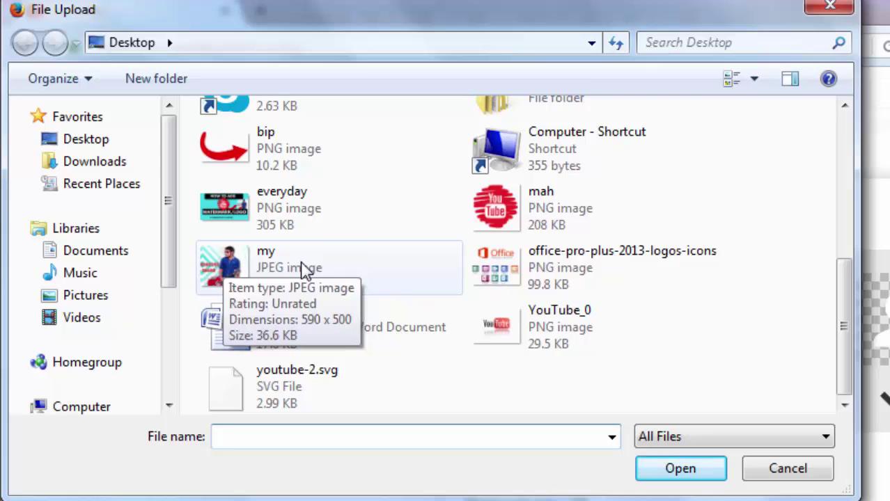
click(305, 270)
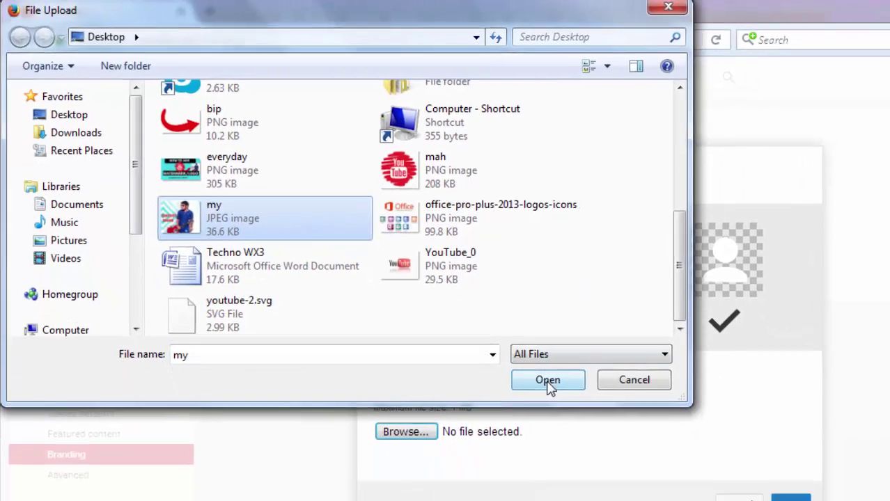
click(548, 380)
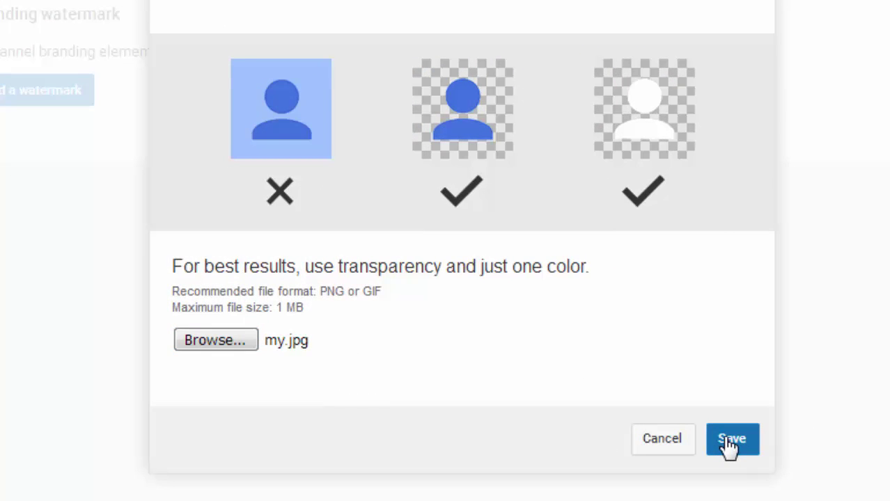
Step: Upload and save my.jpg as the channel's branding watermark
click(731, 440)
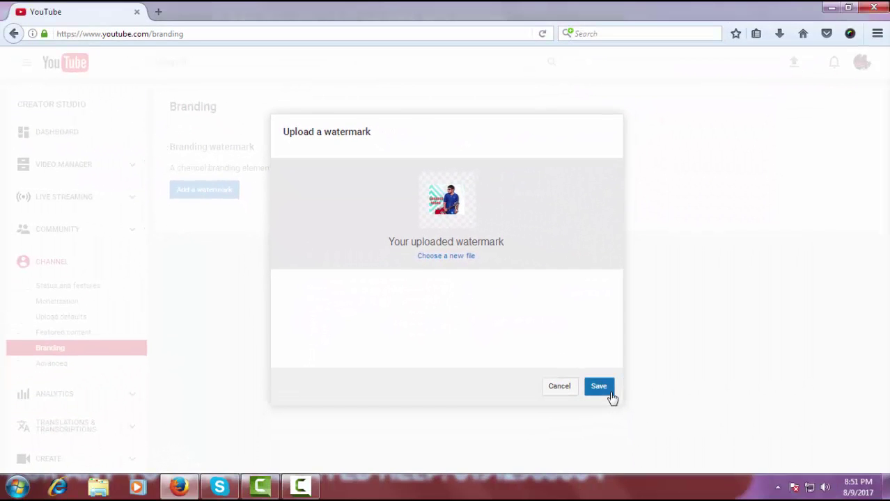
click(601, 390)
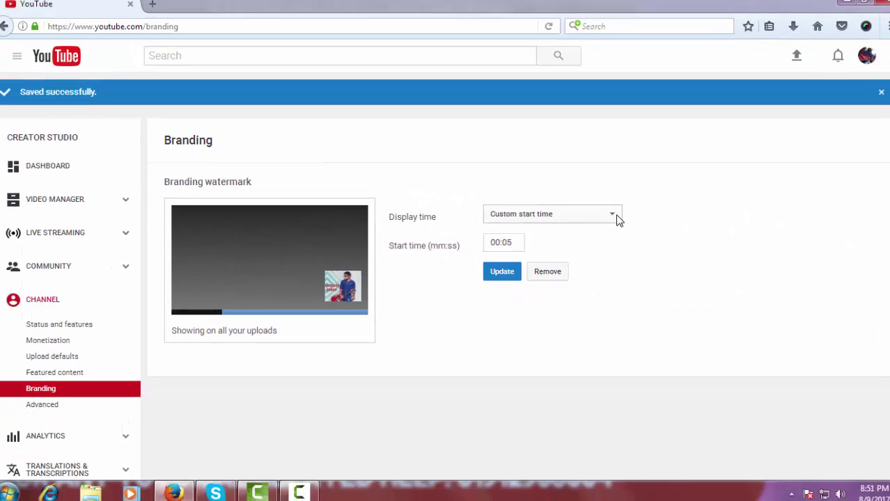
Step: Try the Display time choices, switching between Entire video and Custom start time
click(606, 217)
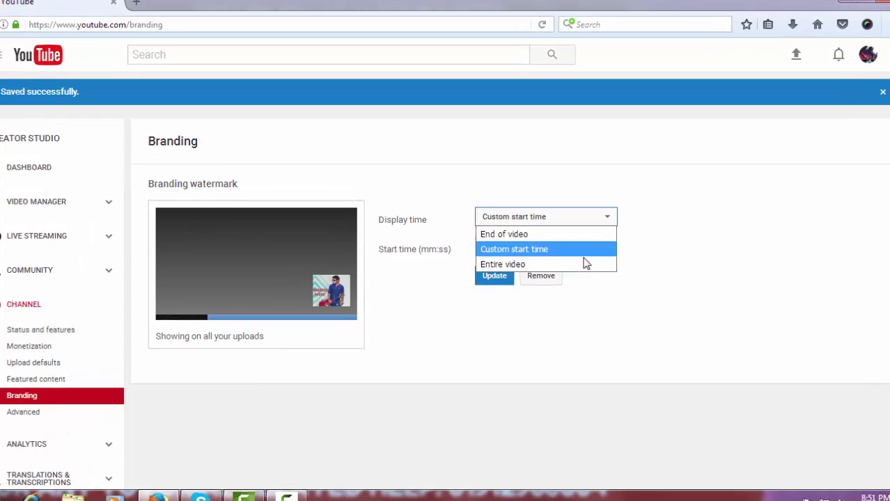
click(645, 228)
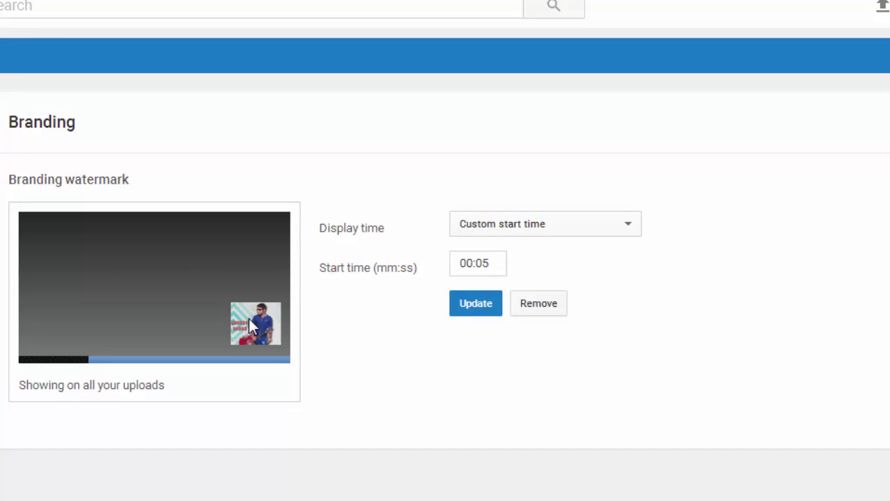
click(633, 230)
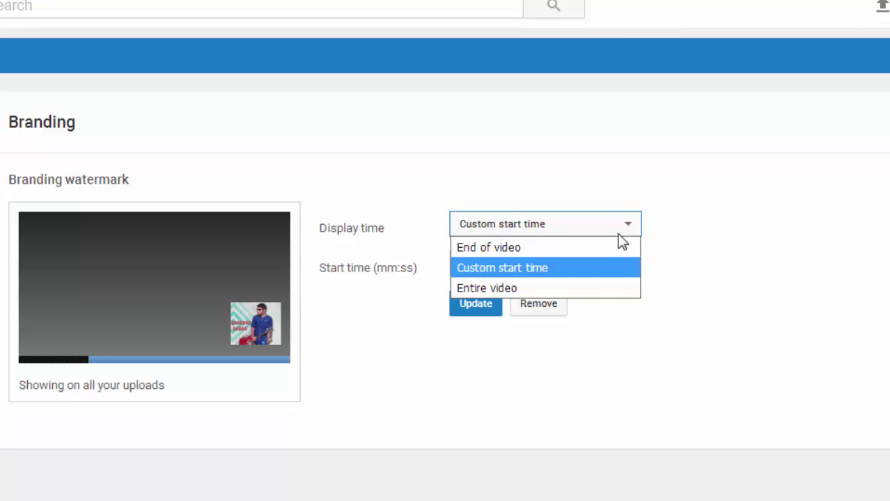
click(596, 291)
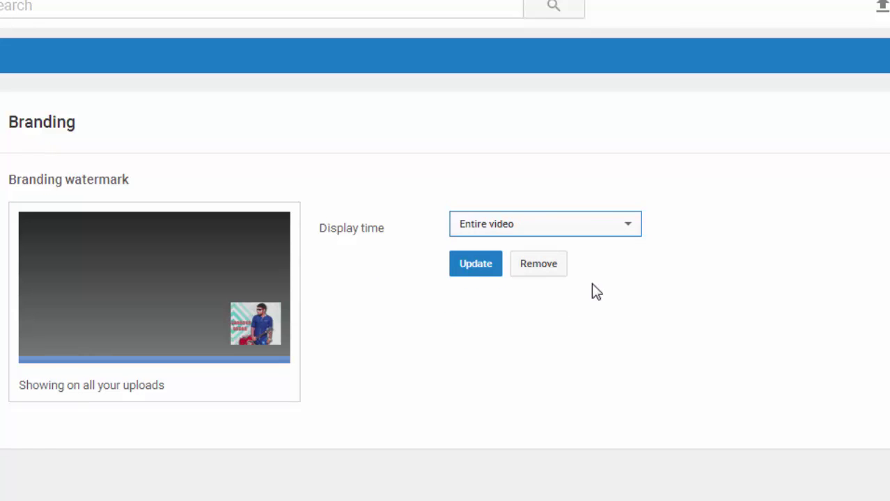
click(629, 230)
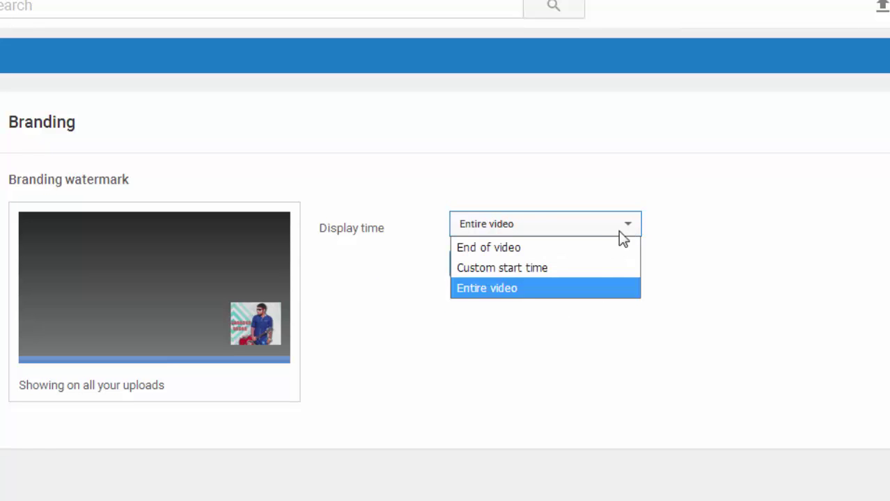
click(609, 287)
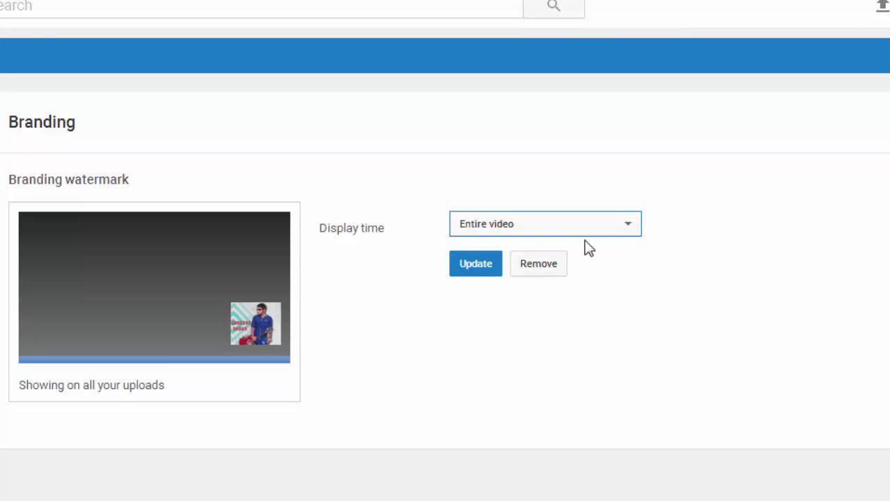
click(626, 226)
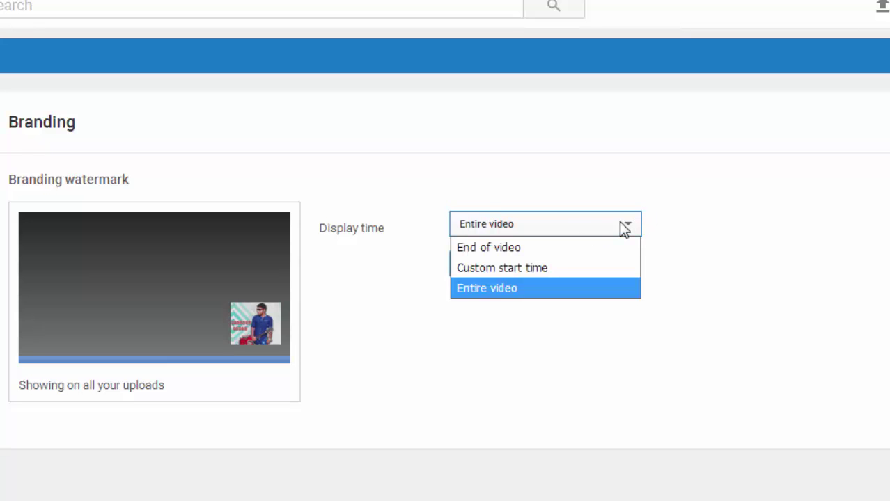
click(575, 268)
click(491, 266)
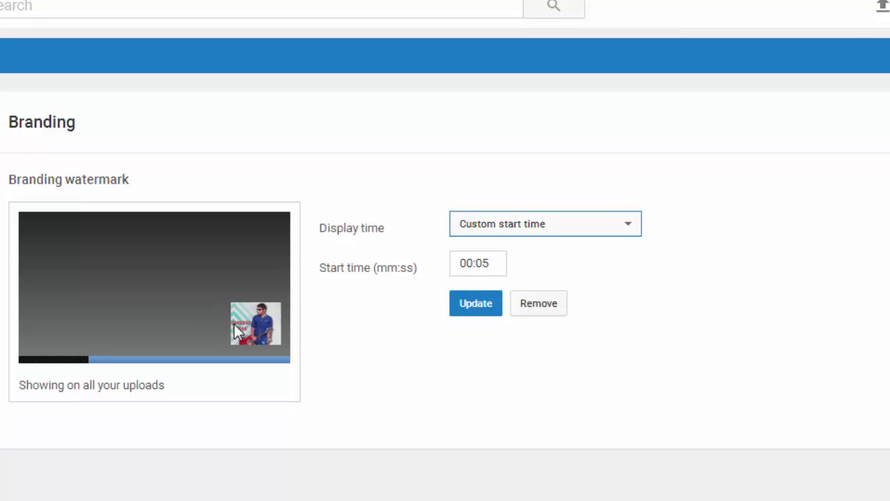
Step: Set the watermark's Display time to Entire video and update the setting
click(627, 224)
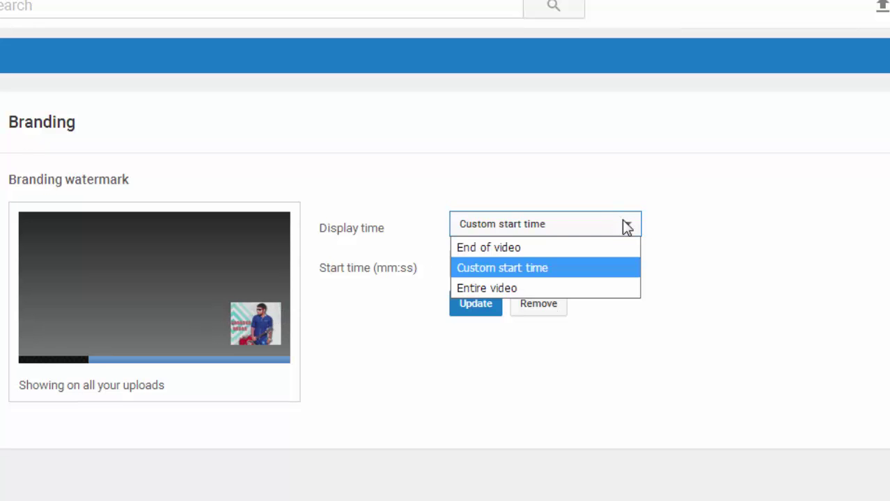
click(599, 287)
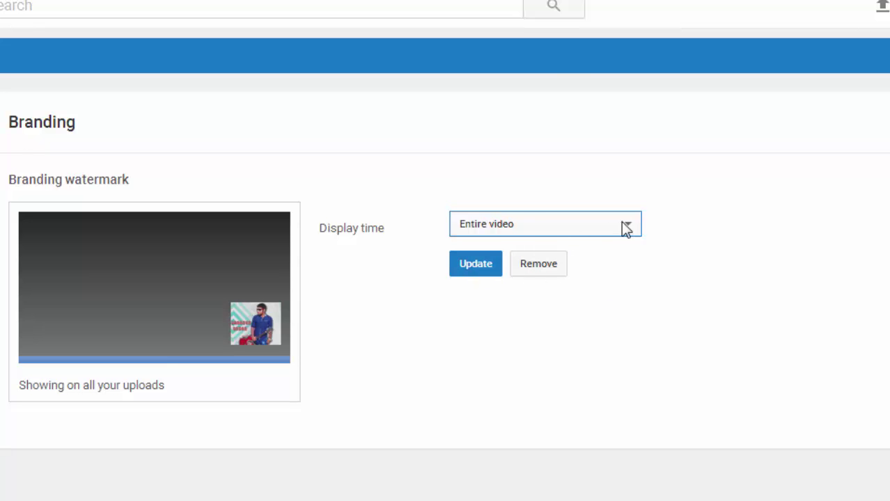
click(474, 269)
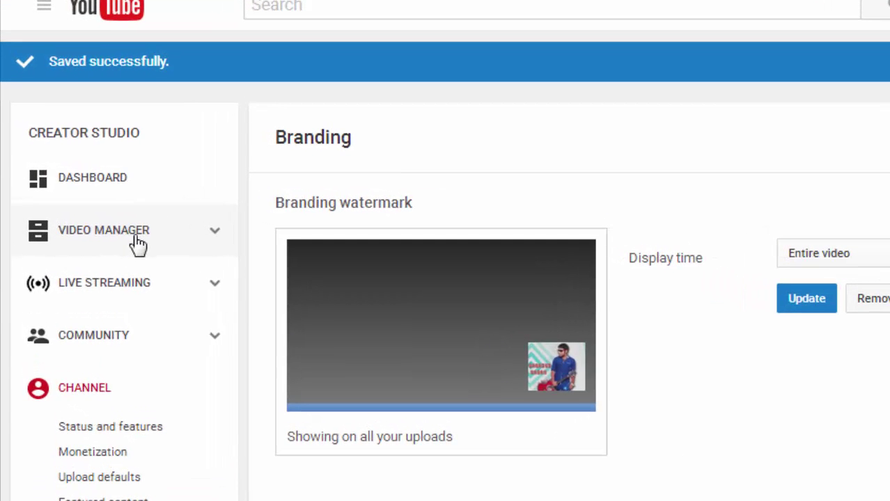
Step: Go to Video Manager to play an uploaded video showing the watermark
click(136, 240)
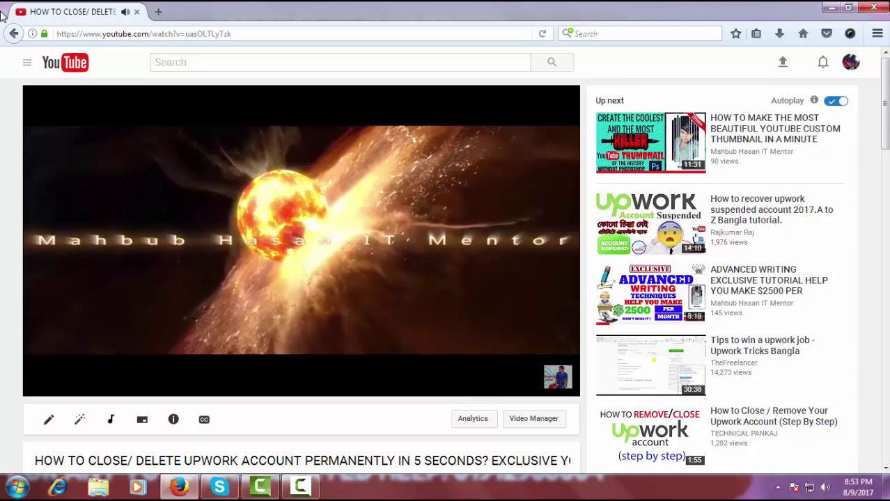
Step: Go back to the video's Info & Settings edit page
click(14, 34)
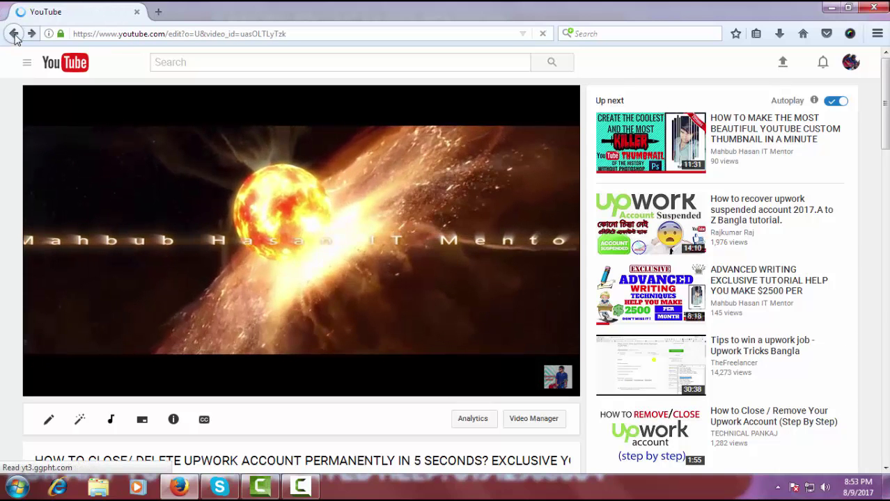